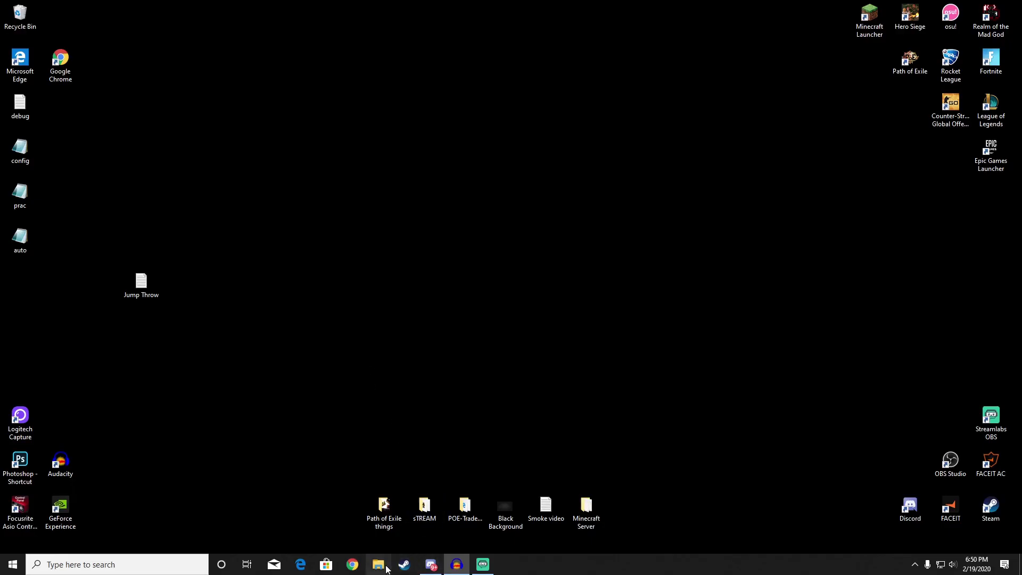
- Browse to C:\Program Files (x86)\Steam\steamapps\common\Counter-Strike Global Offensive\csgo\cfg
left_click(378, 564)
scroll(295, 352, "down", 2)
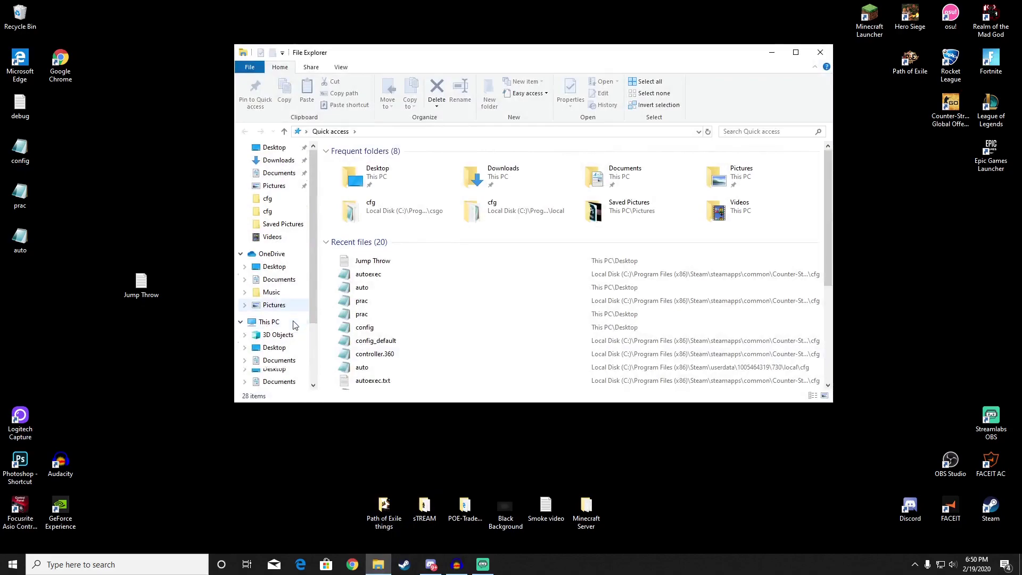
left_click(274, 360)
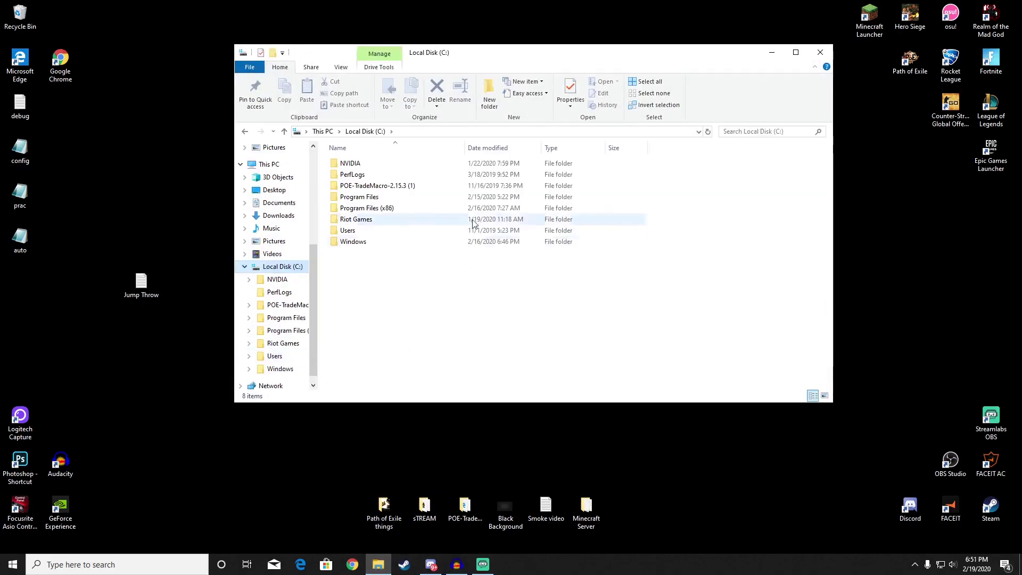
double_click(378, 210)
double_click(362, 366)
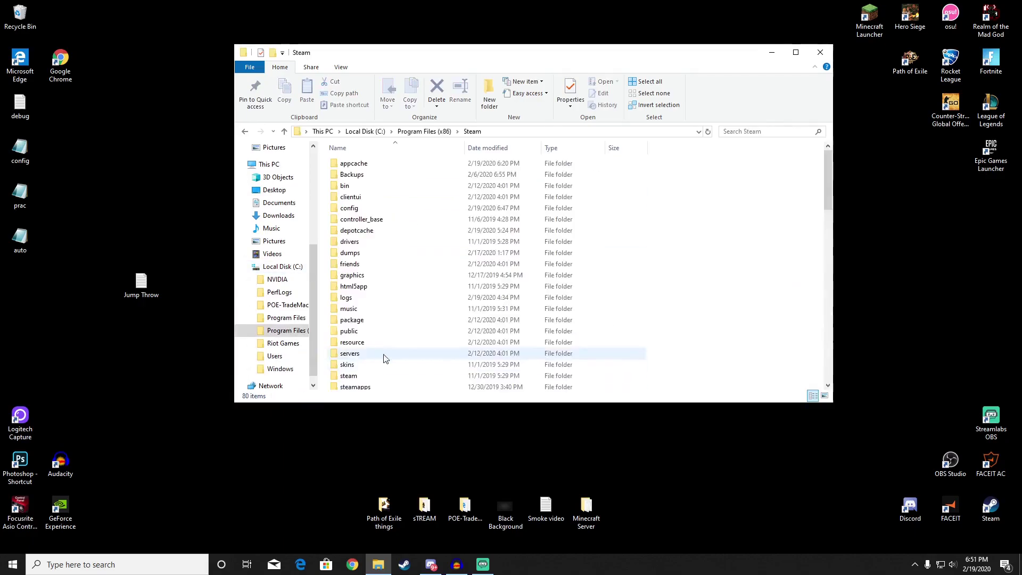
double_click(384, 379)
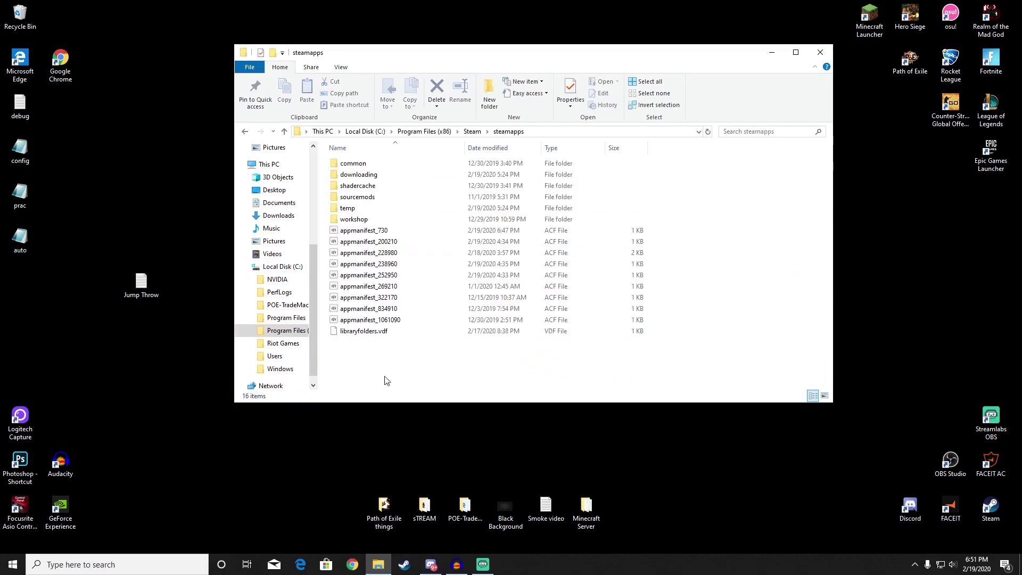
double_click(354, 163)
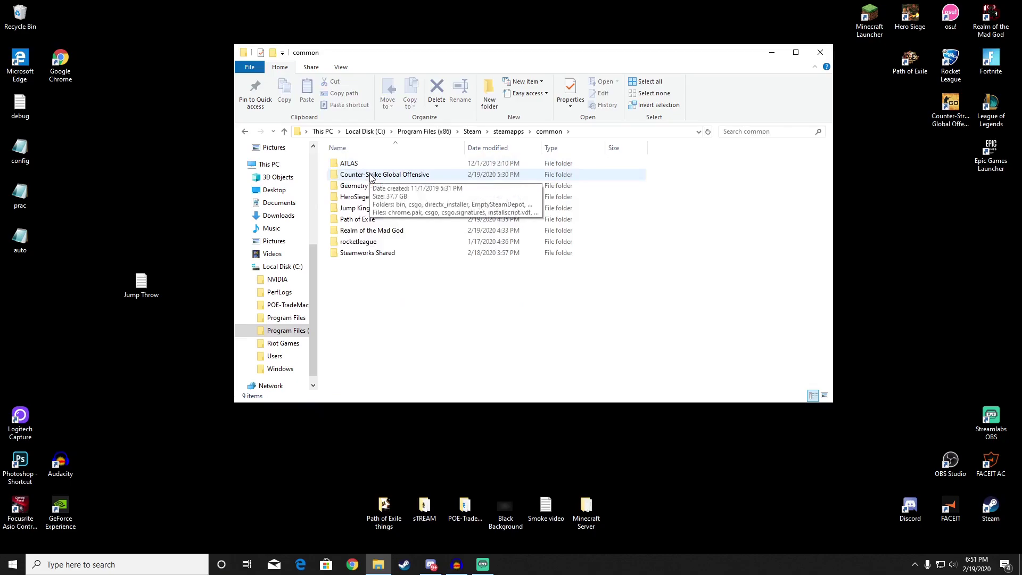
double_click(370, 177)
double_click(369, 177)
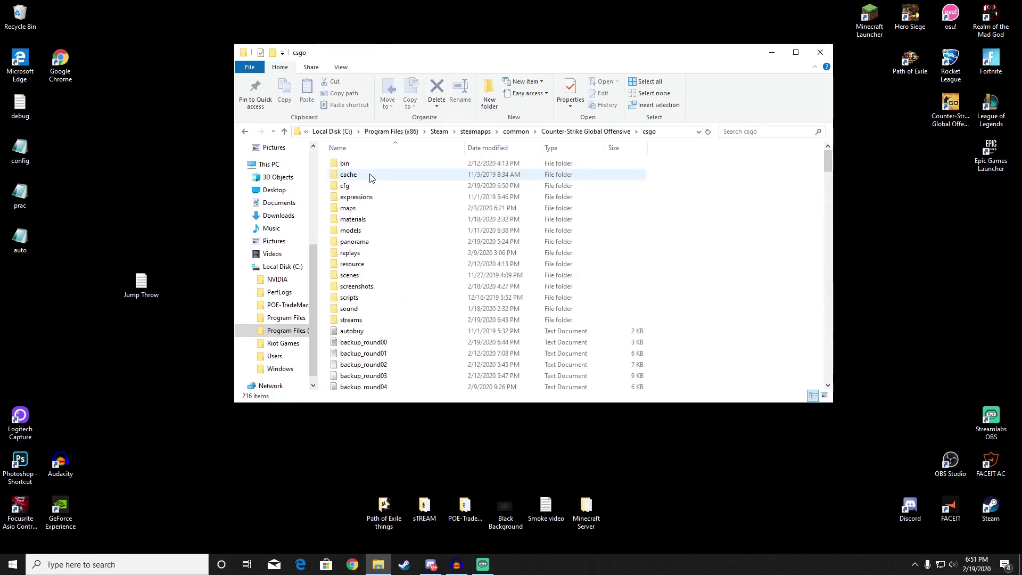
double_click(348, 186)
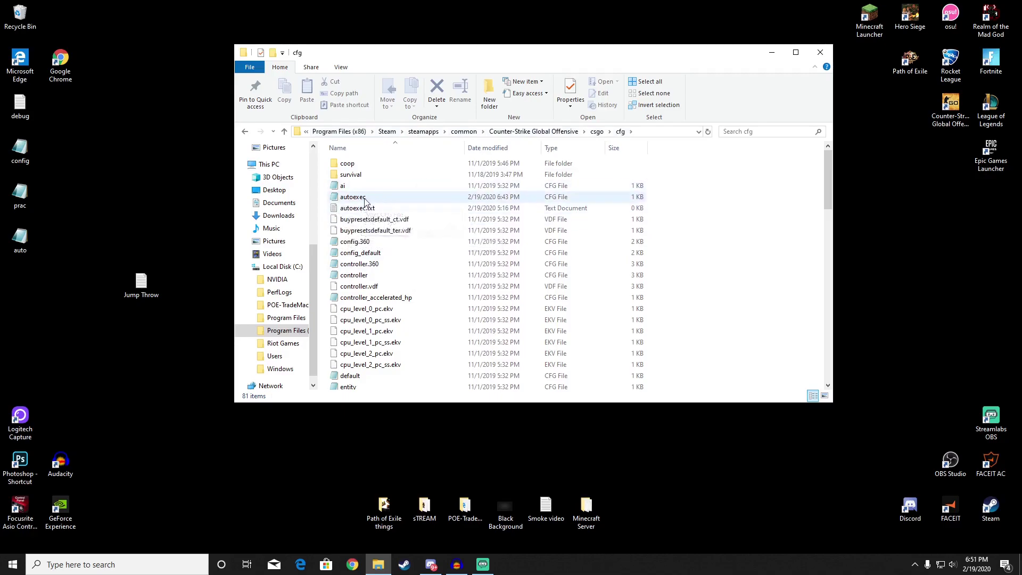
- Create 'New Text Document' in the cfg folder and open it in Notepad
right_click(693, 236)
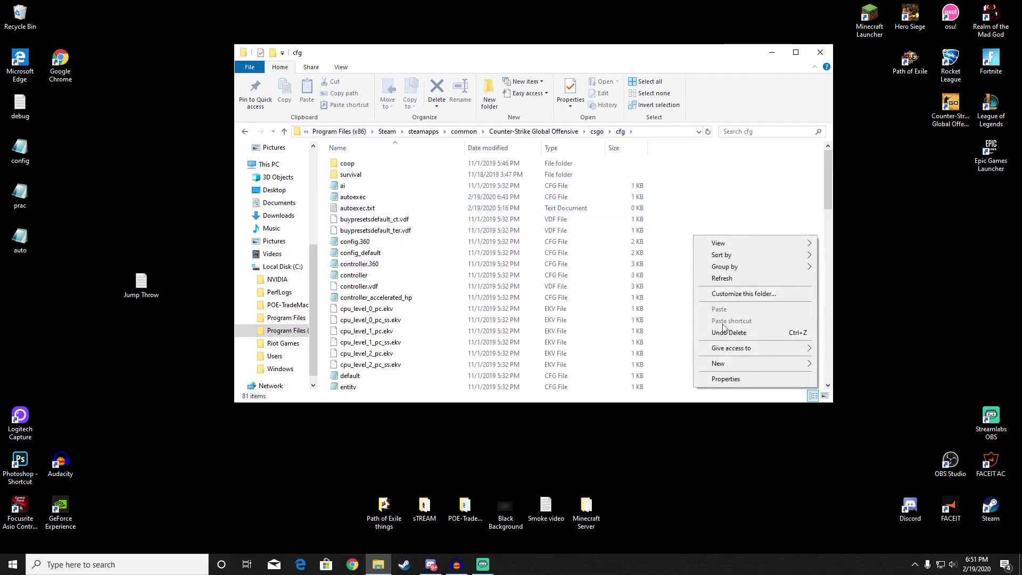
mouse_move(719, 363)
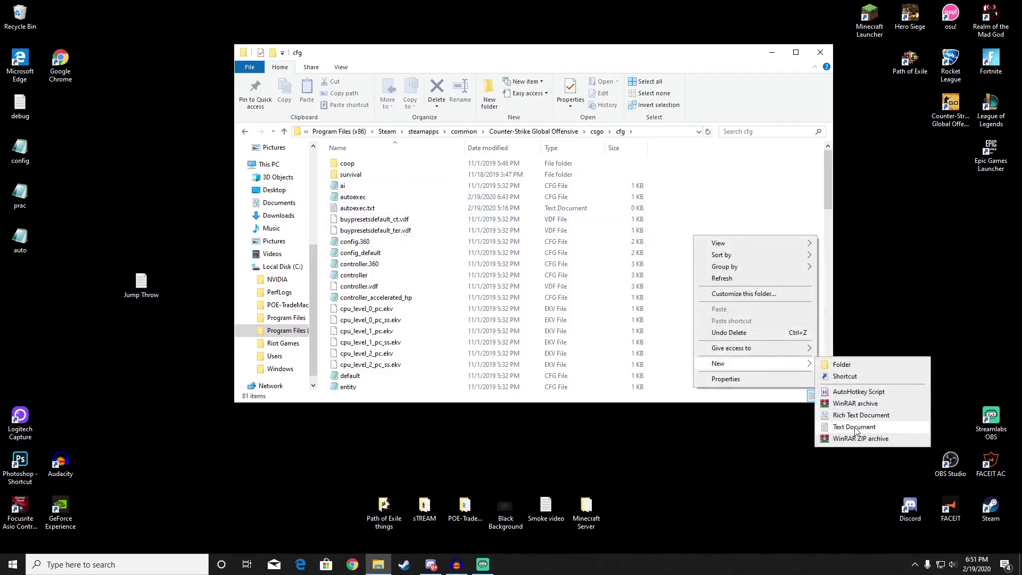
left_click(856, 431)
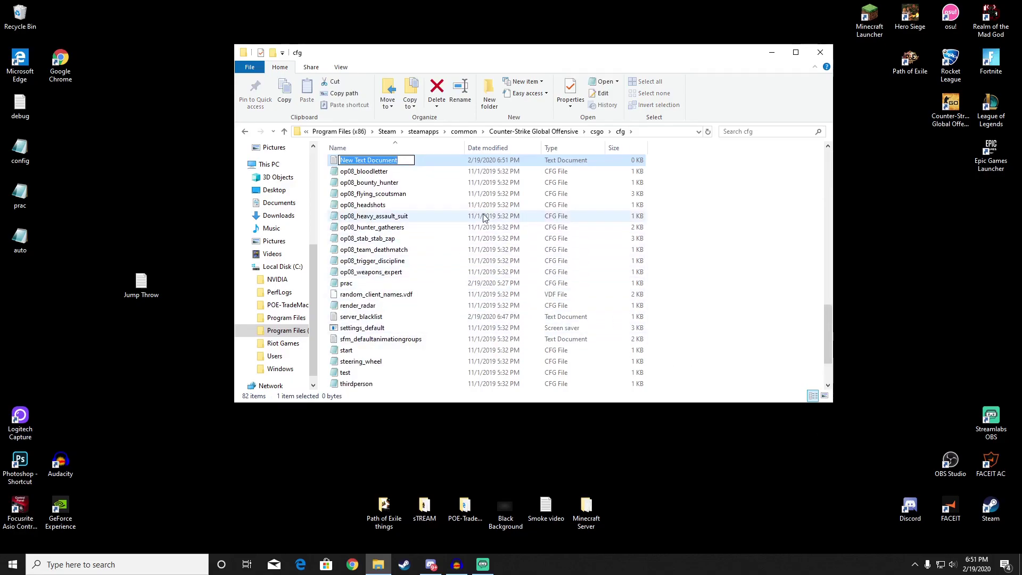
left_click(707, 234)
double_click(403, 164)
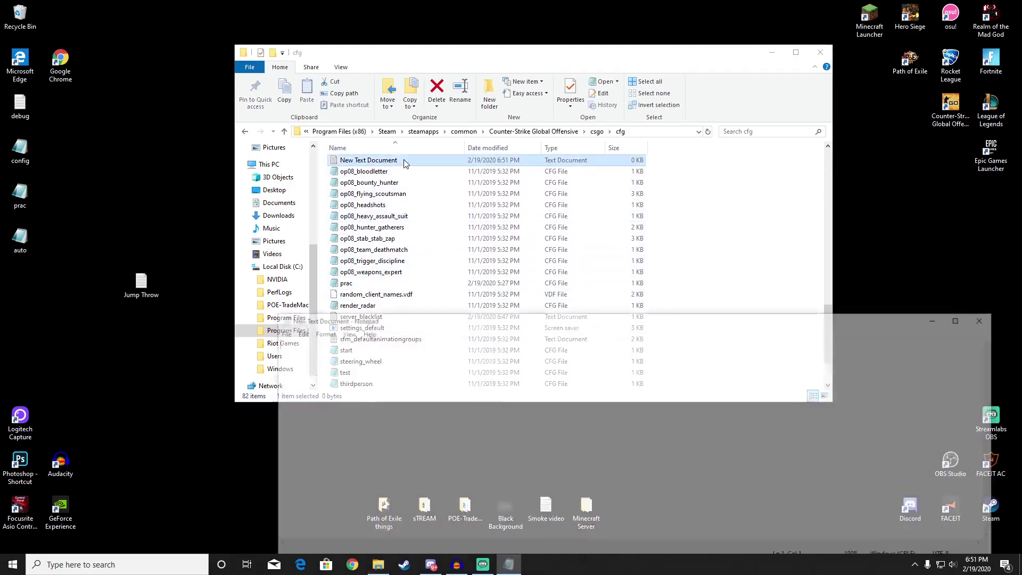
- Save the blank document as autoexec.cfg with the file type set to All Files
left_click(279, 332)
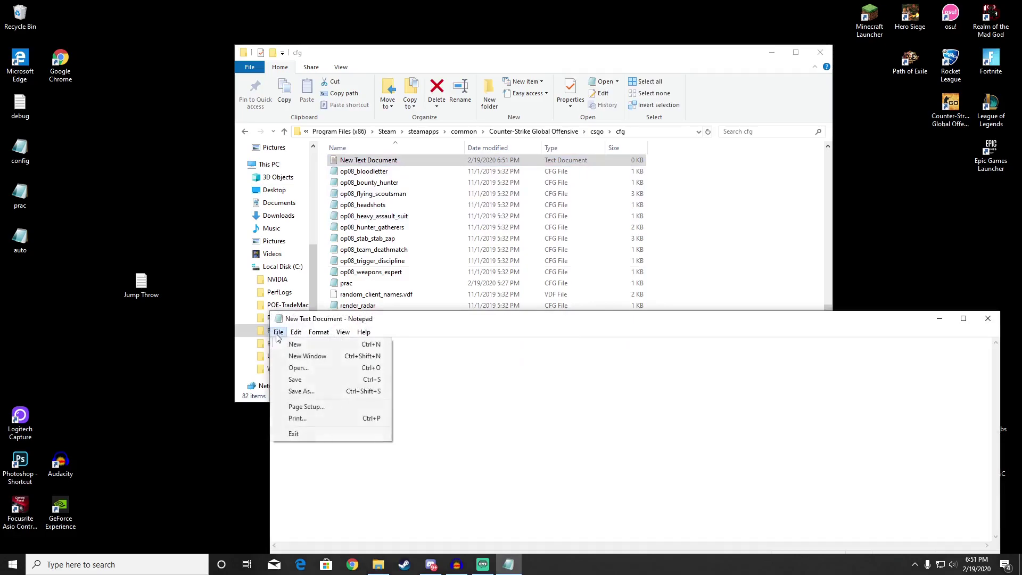
left_click(298, 392)
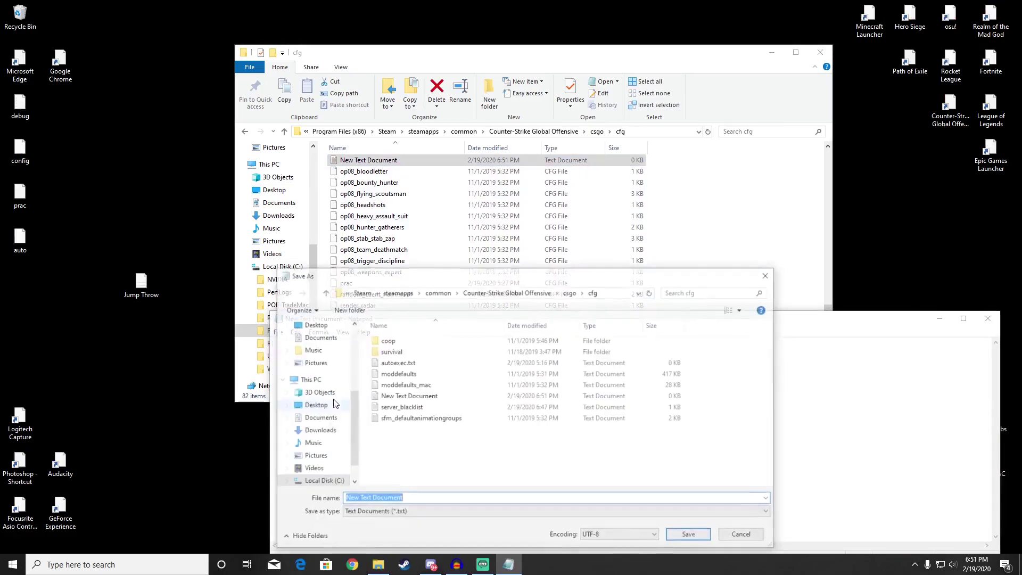
left_click(379, 515)
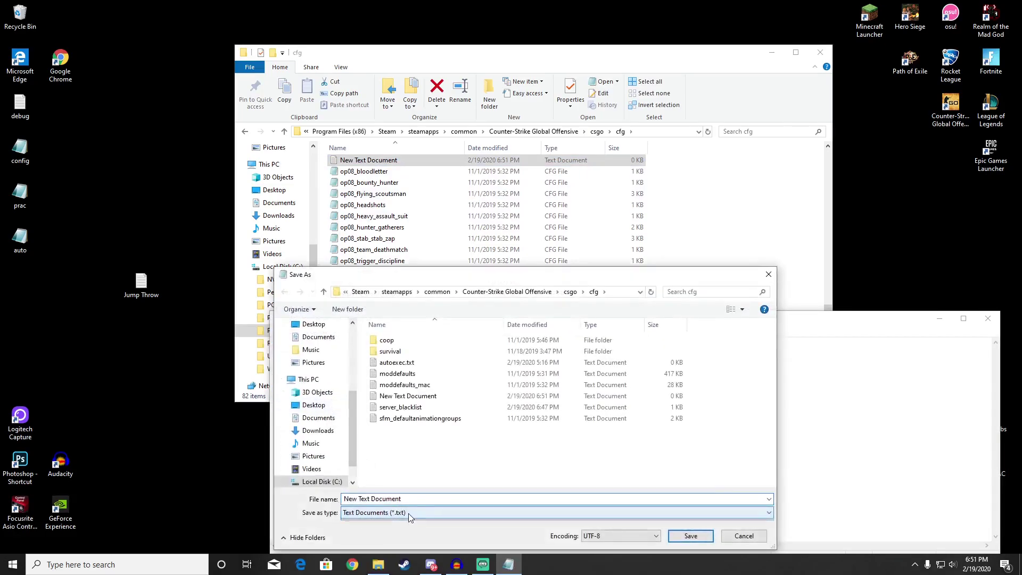
left_click(391, 527)
left_click(383, 533)
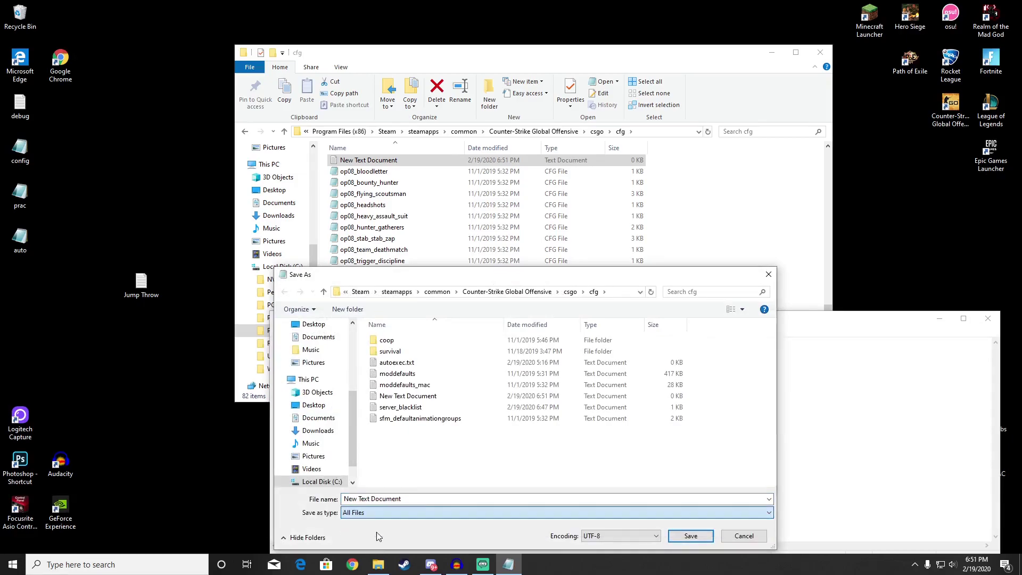
key("BackSpace")
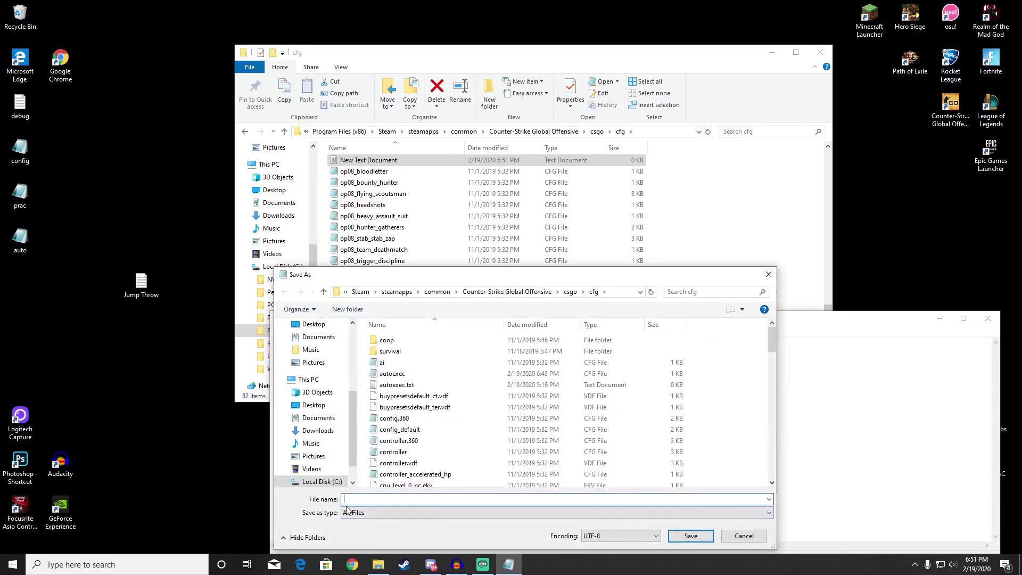
type("autoexec.")
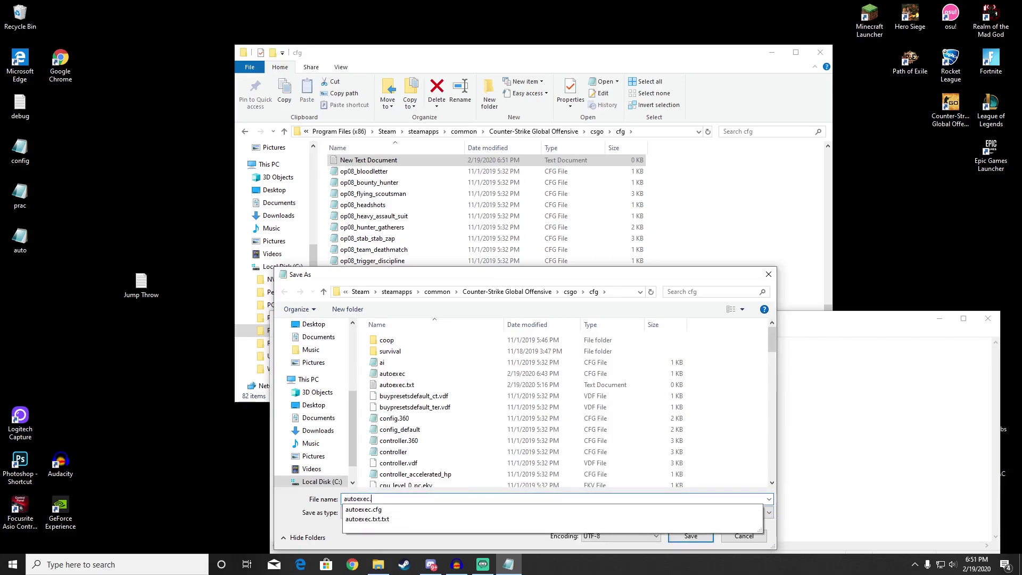
type("cf")
left_click(347, 509)
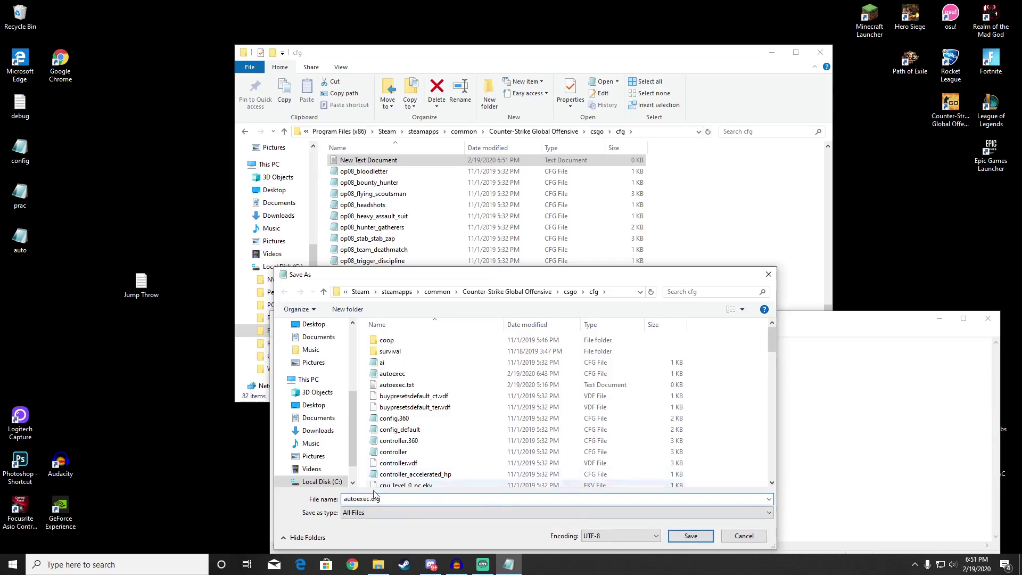
left_click(680, 538)
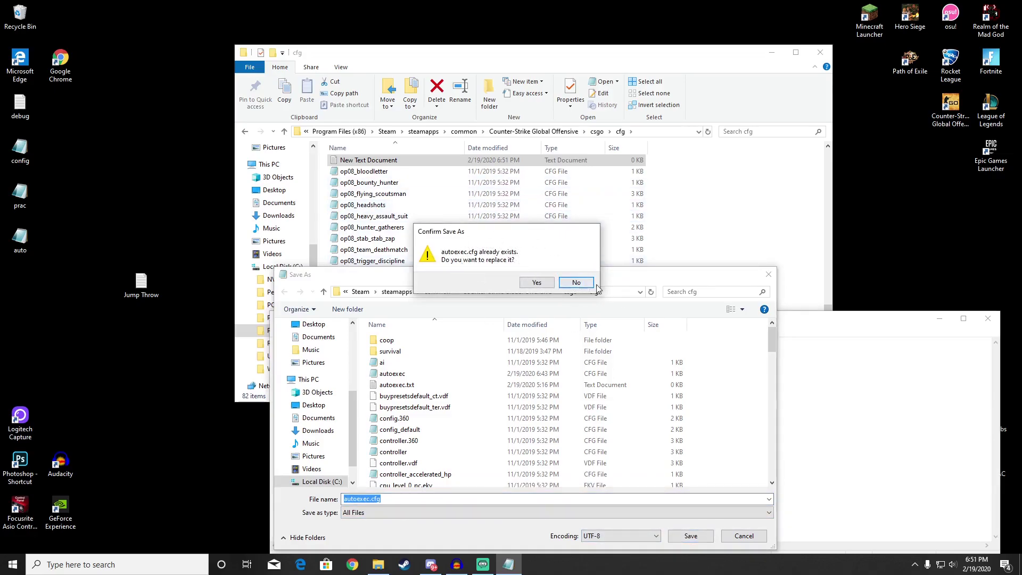
- Confirm replacing autoexec.cfg, reopen it, and bring up the Jump Throw note
left_click(536, 282)
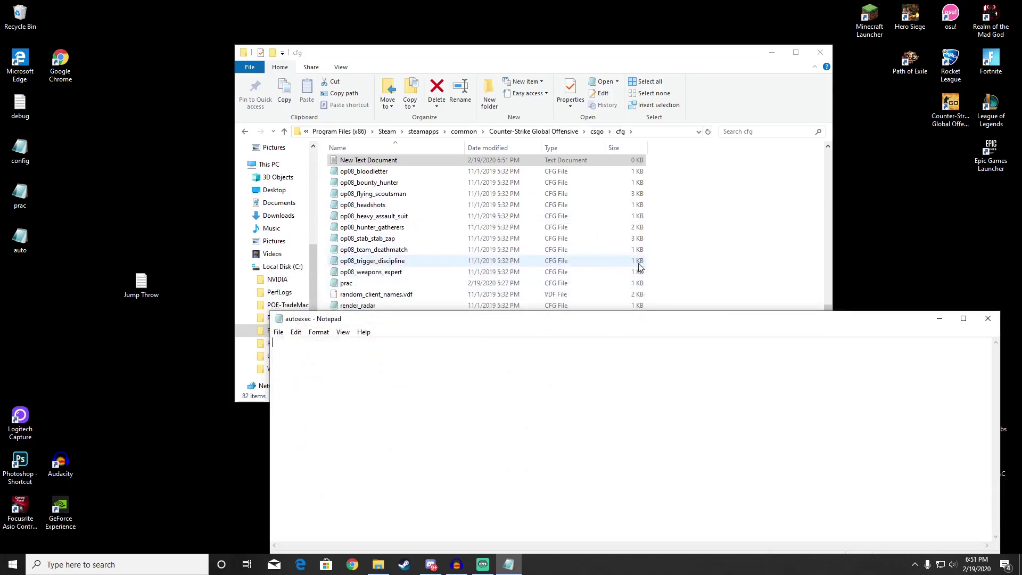
scroll(549, 273, "up", 10)
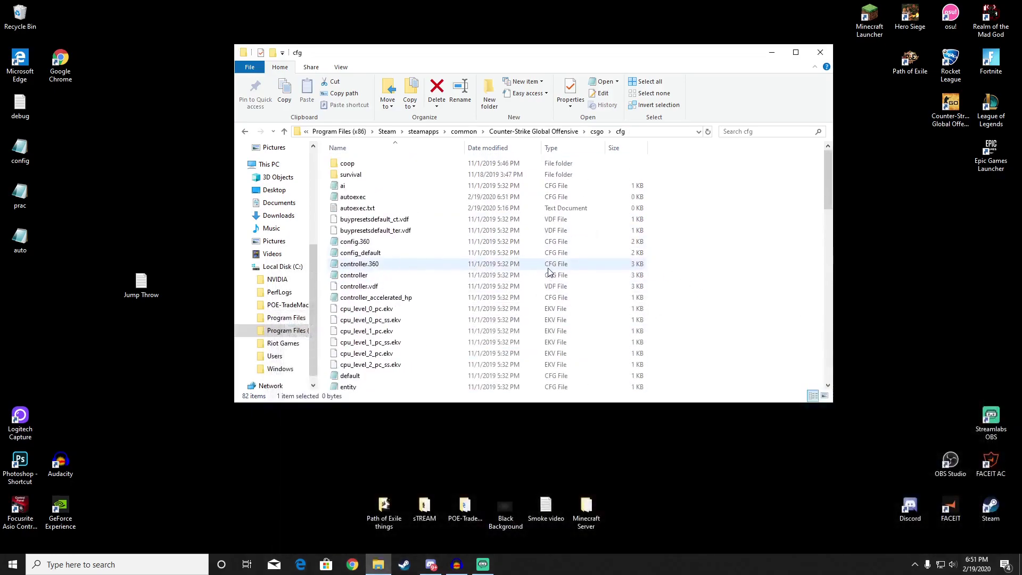
double_click(357, 200)
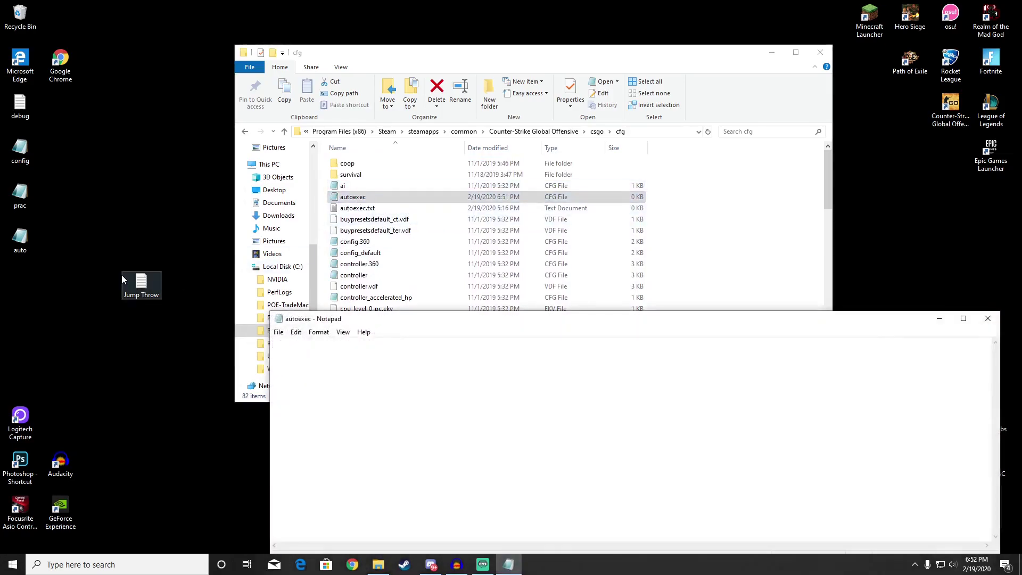
double_click(132, 282)
left_click_drag(399, 298, 403, 76)
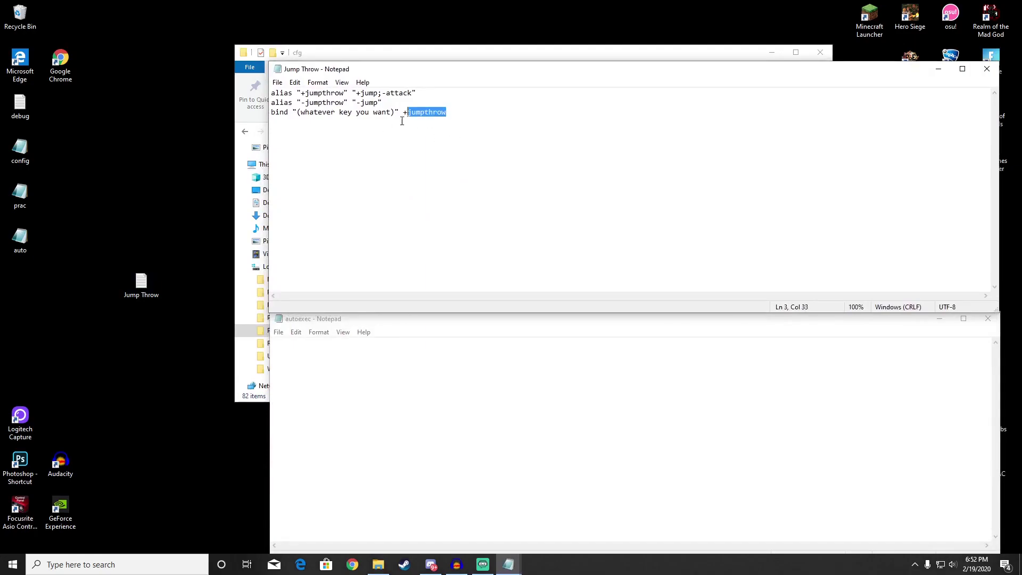
- Paste the three Jump Throw command lines into autoexec and close the note
left_click_drag(472, 135, 271, 91)
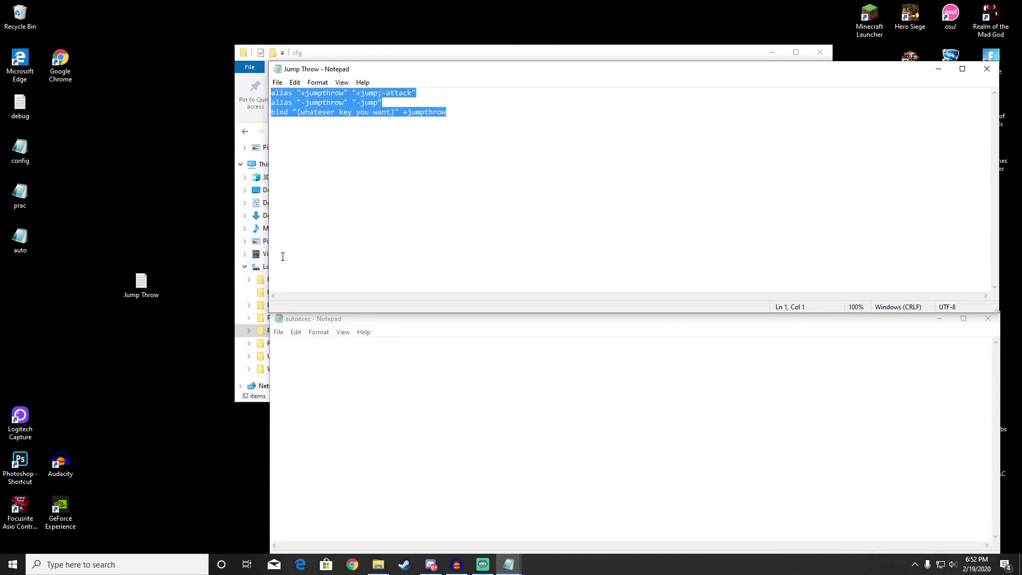
left_click(329, 352)
type("alias \"+jumpthrow\" \"+jump;-attack\" alias \"-jumpthrow\" \"-jump\" bind \"(whatever key you want)\" +jumpthrow")
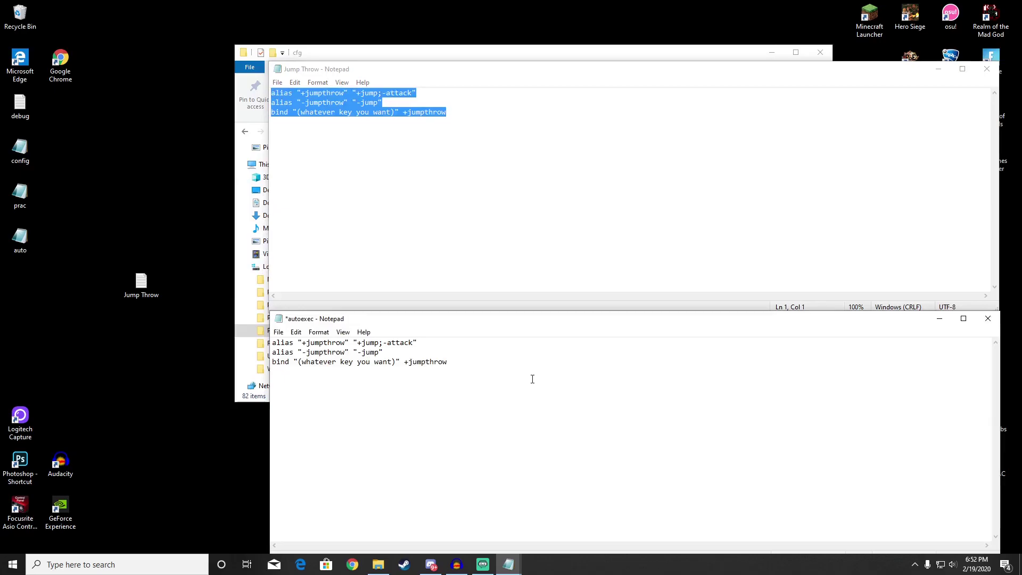
left_click(985, 69)
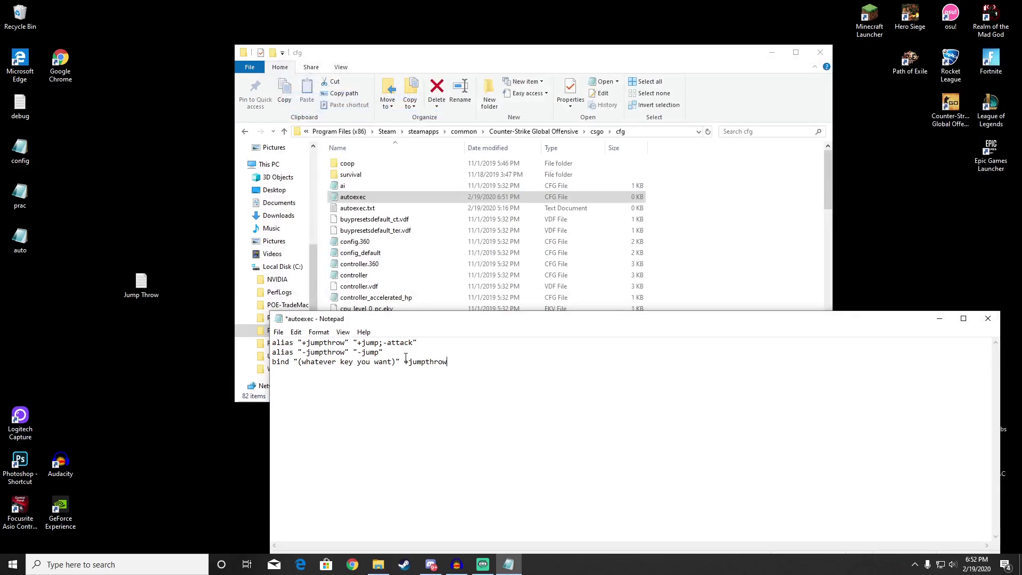
- Replace the '(whatever key you want)' placeholder with q and save autoexec on closing
left_click_drag(396, 362, 298, 363)
key("BackSpace")
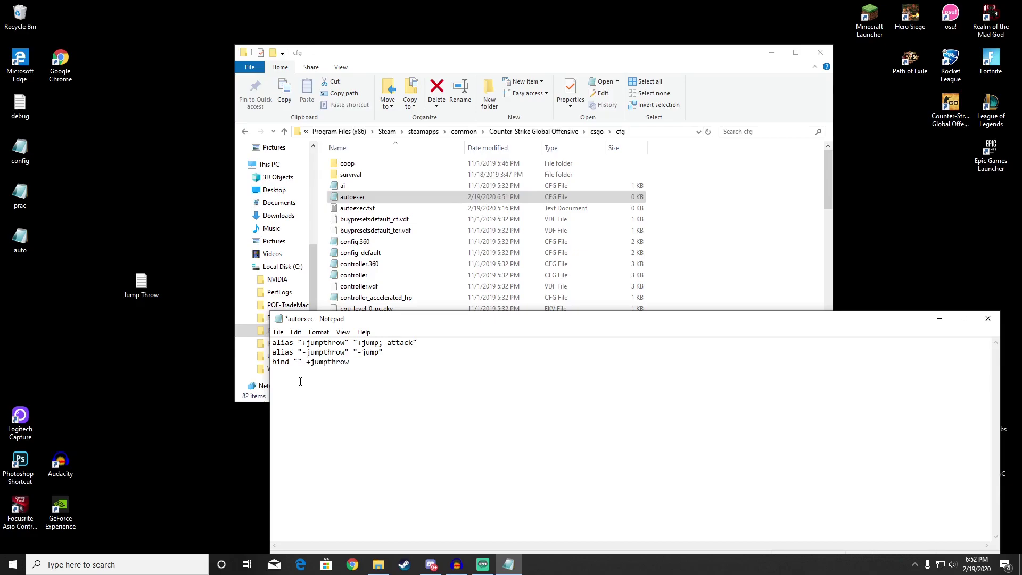
type("q")
left_click(986, 320)
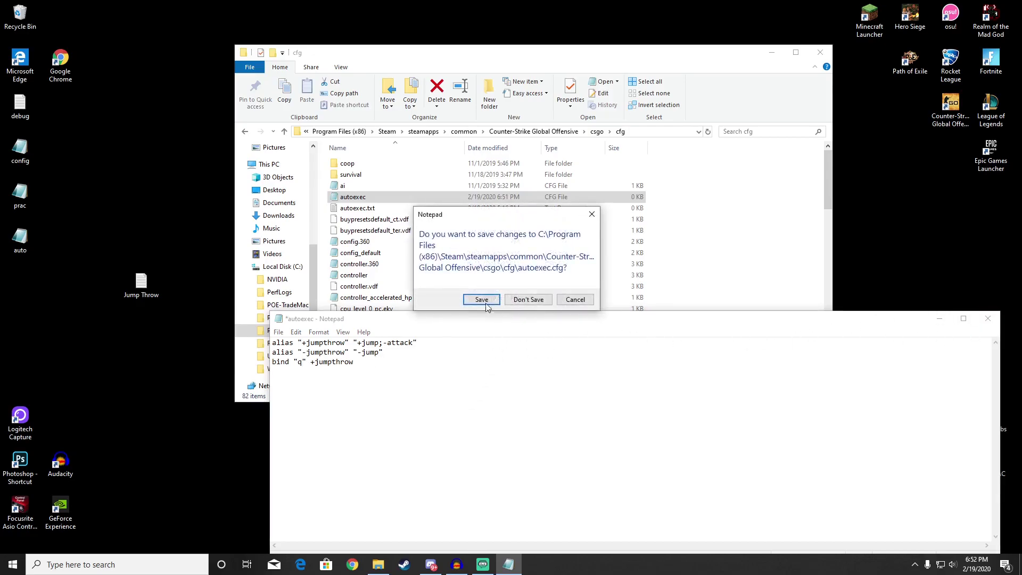
left_click(487, 301)
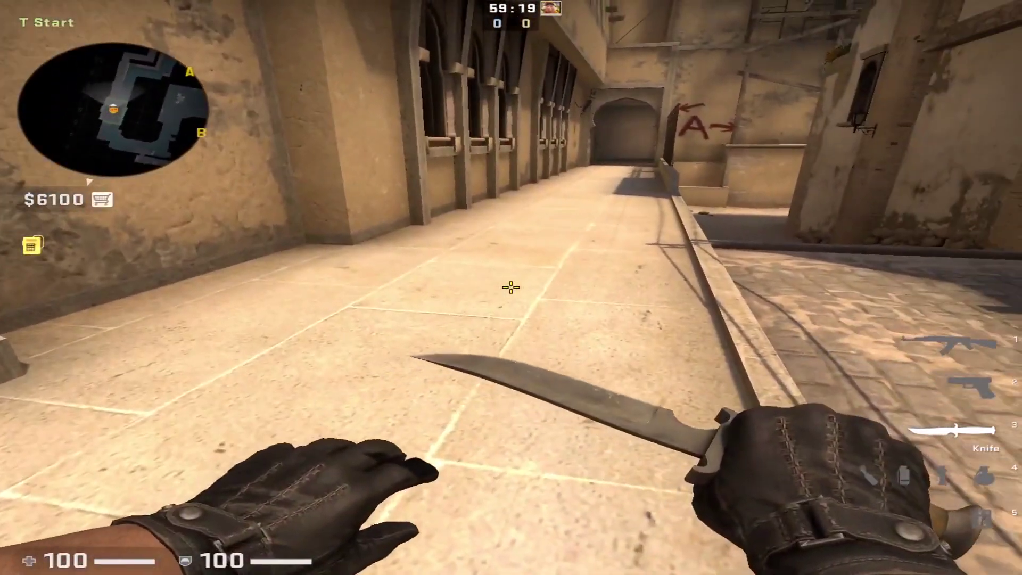
- Run 'exec autoexec' in the developer console, then close the console
key("grave")
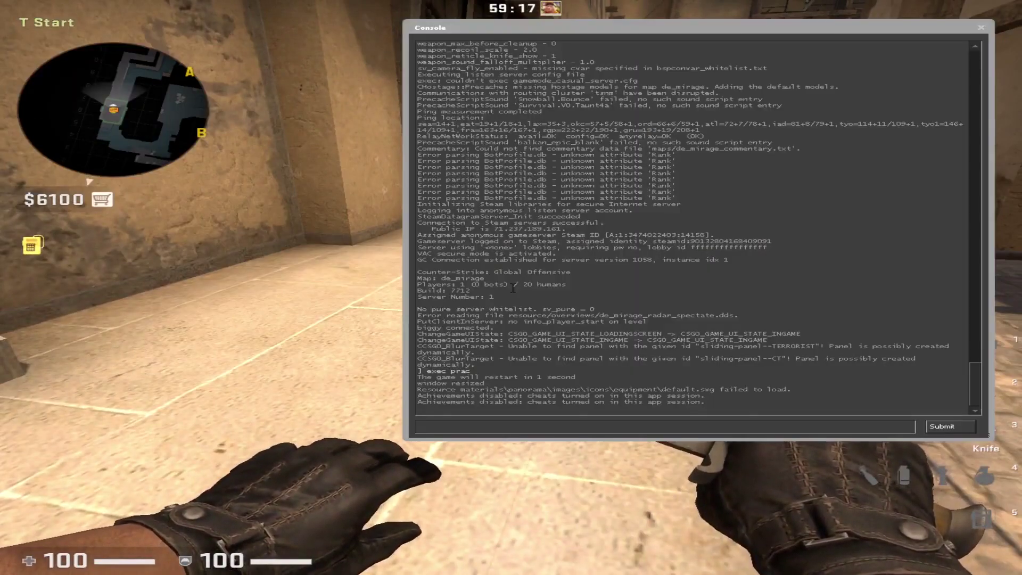
key("grave")
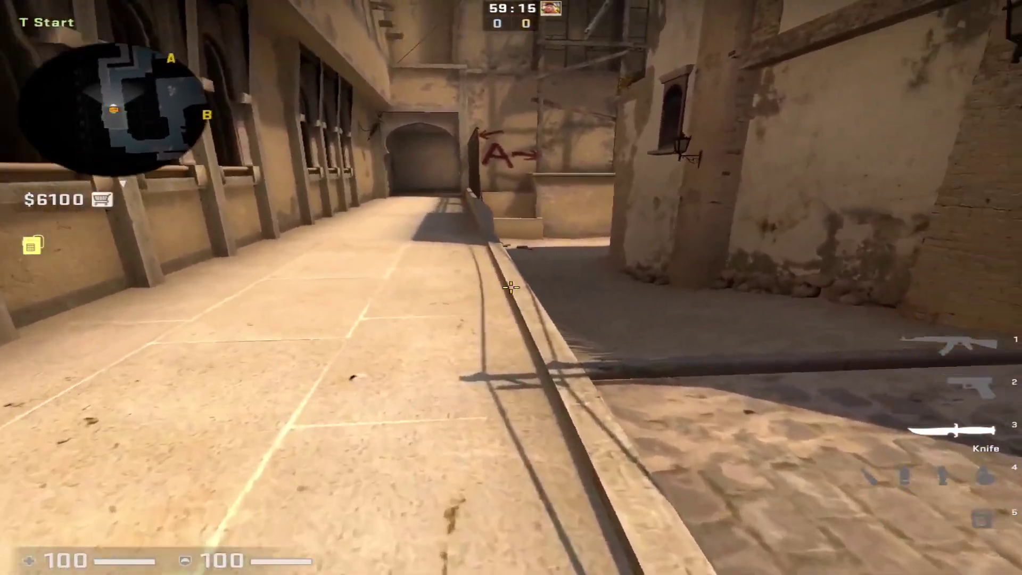
key("grave")
key("grave")
key("grave")
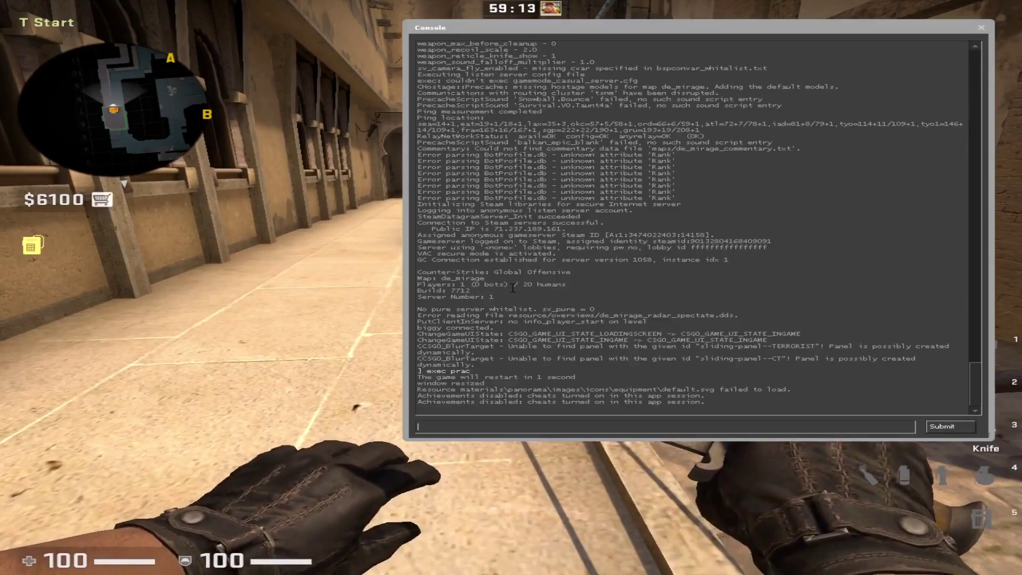
type("exe")
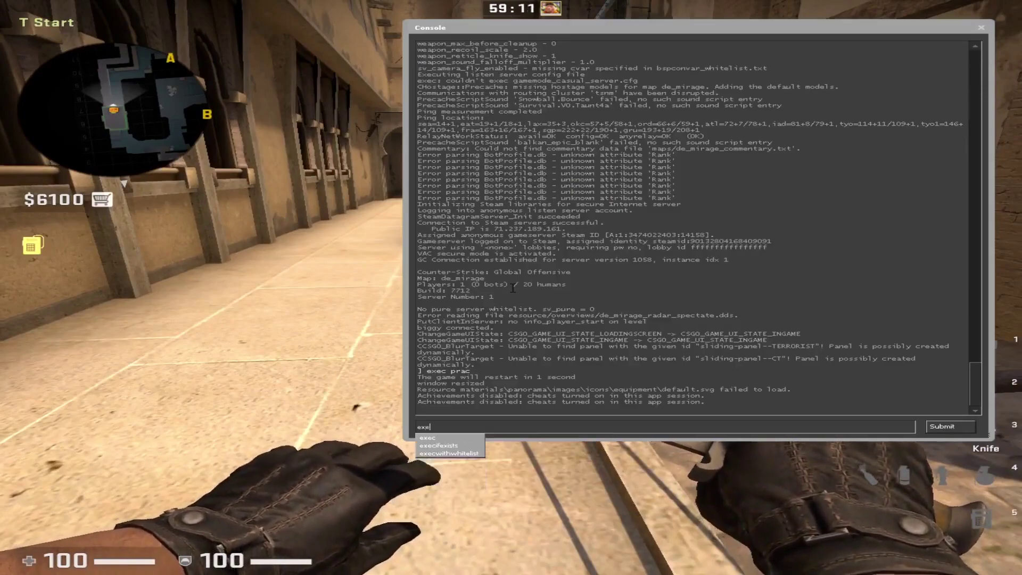
type("c autoexec")
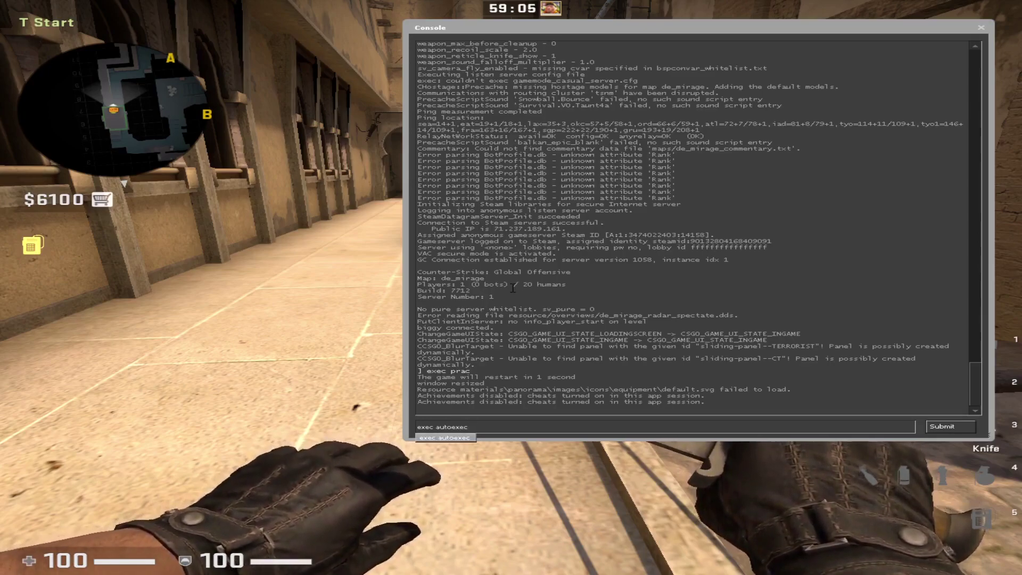
key("Return")
key("grave")
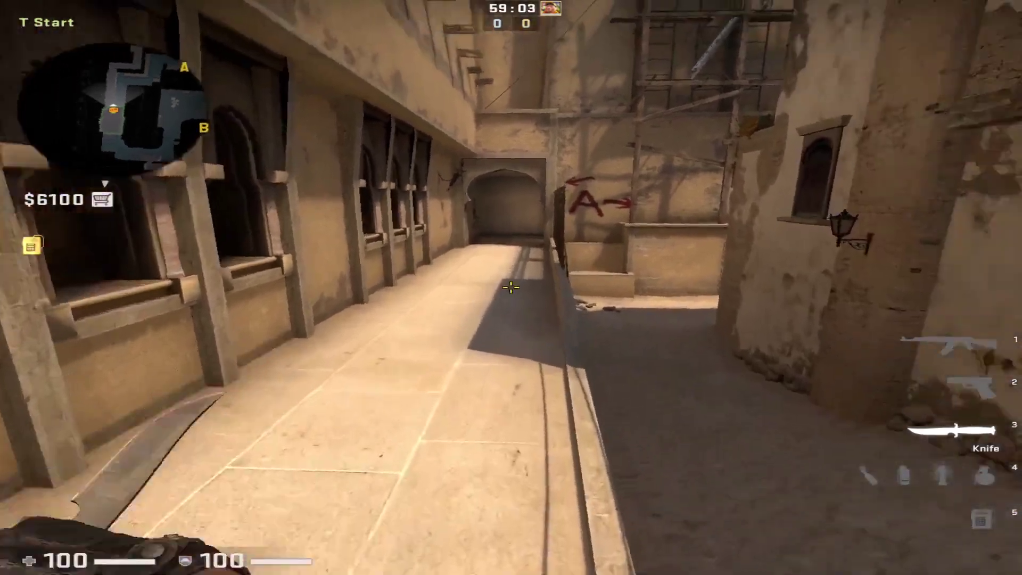
- Move into position in Palace Alley with the smoke grenade selected
key("w")
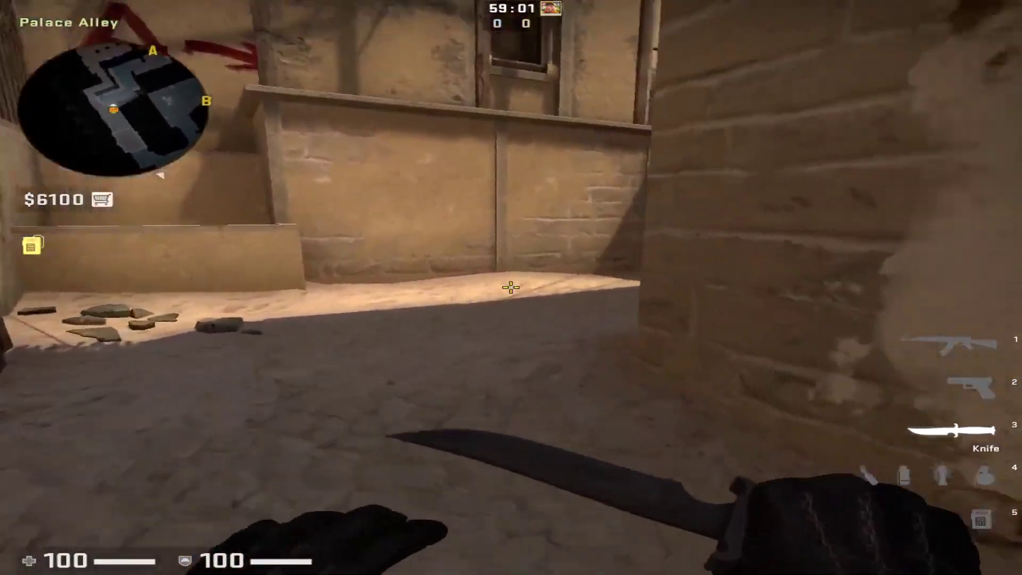
key("4")
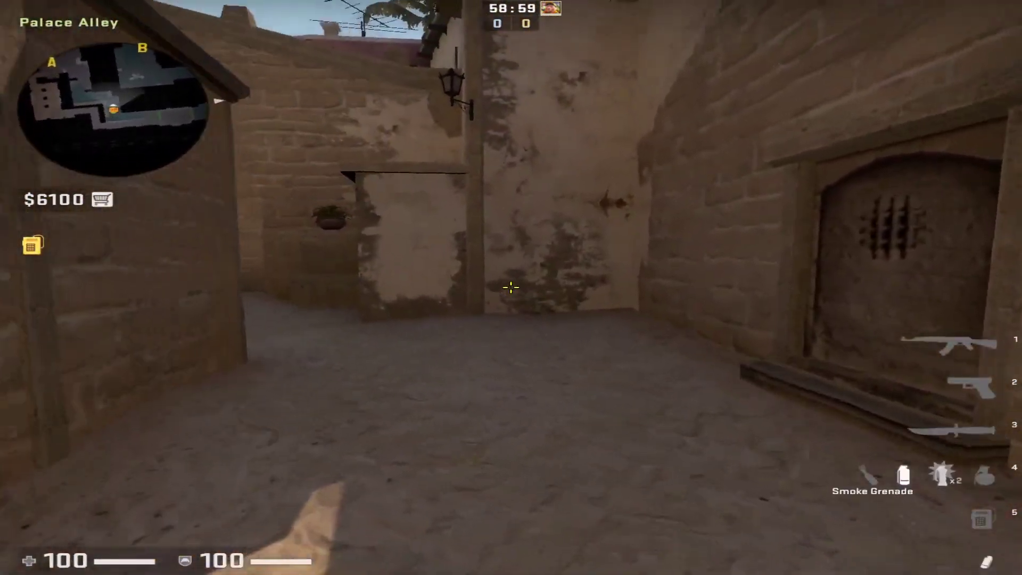
key("s")
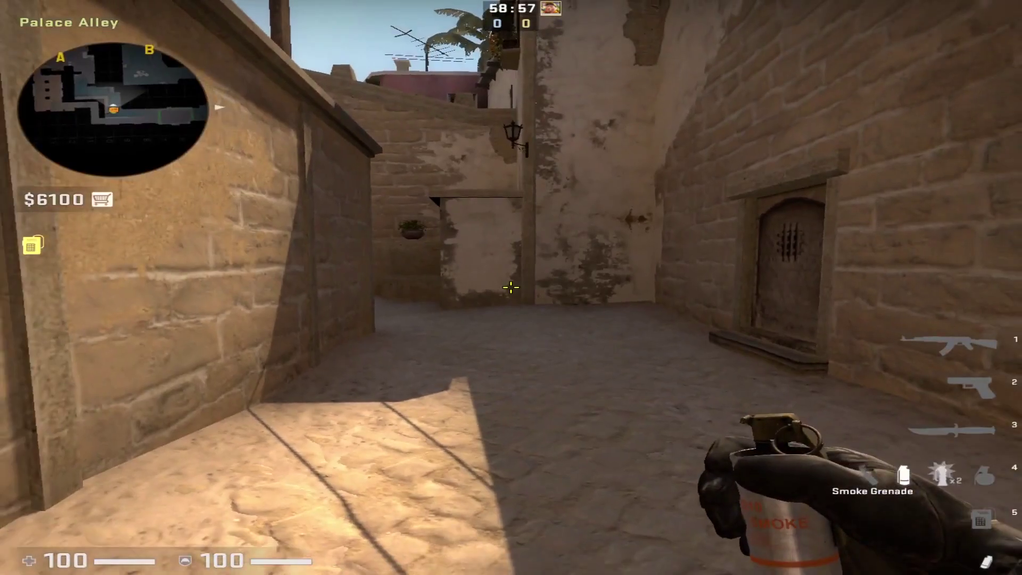
key("s")
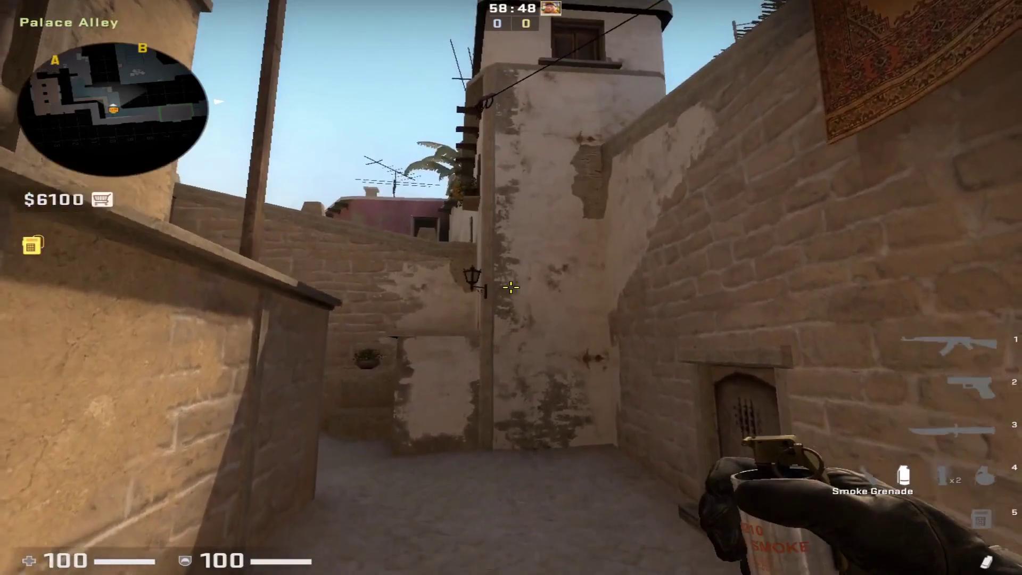
- Jump-throw the smoke skyward with the q bind, then ready another smoke
left_click(511, 288)
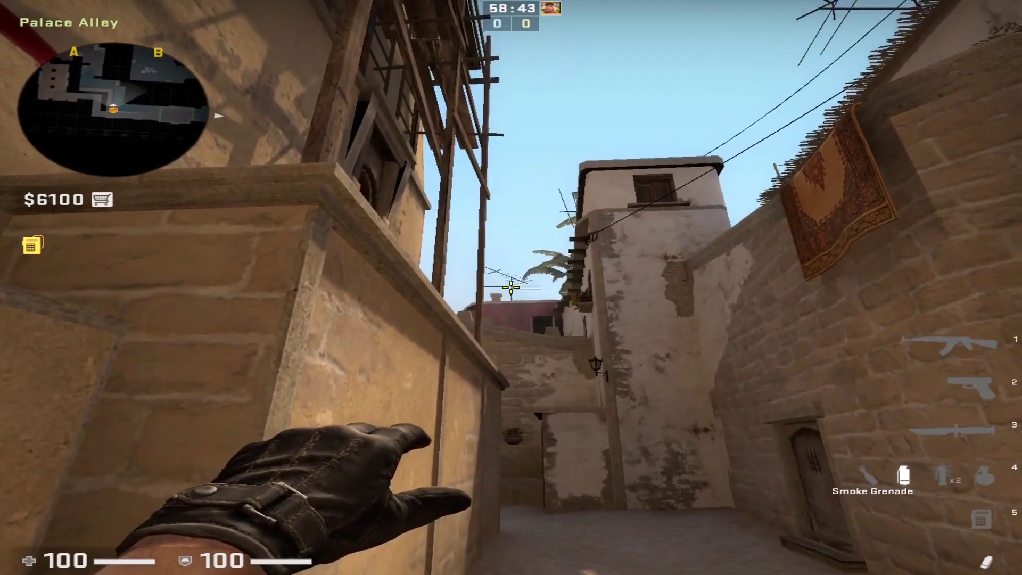
left_click_drag(511, 287, 511, 286)
key("3")
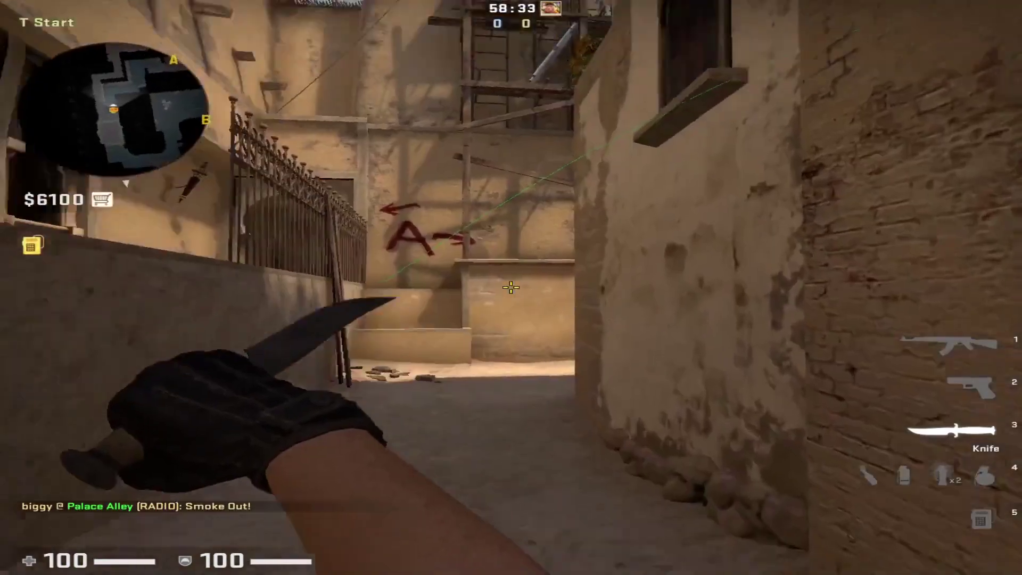
key("4")
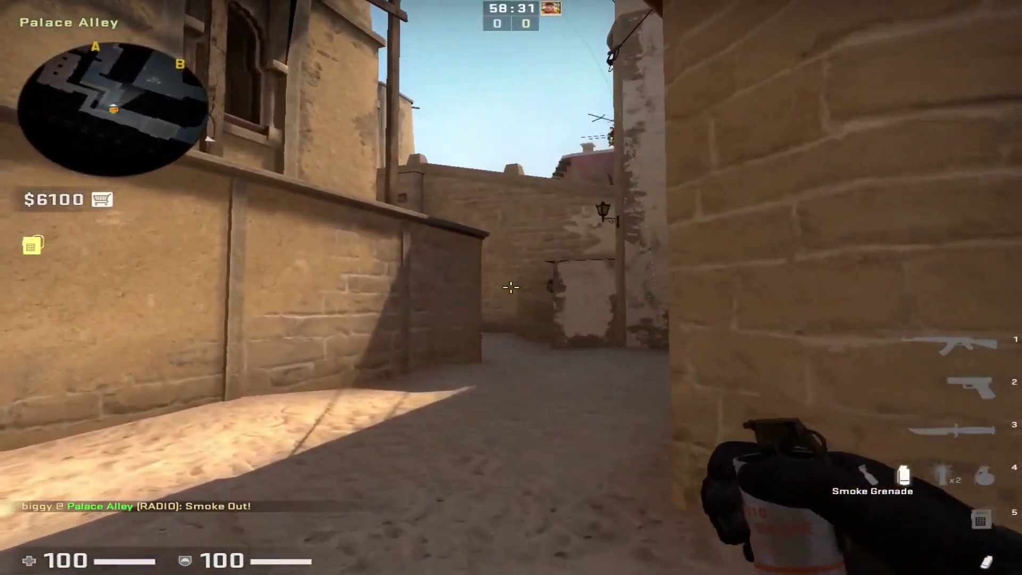